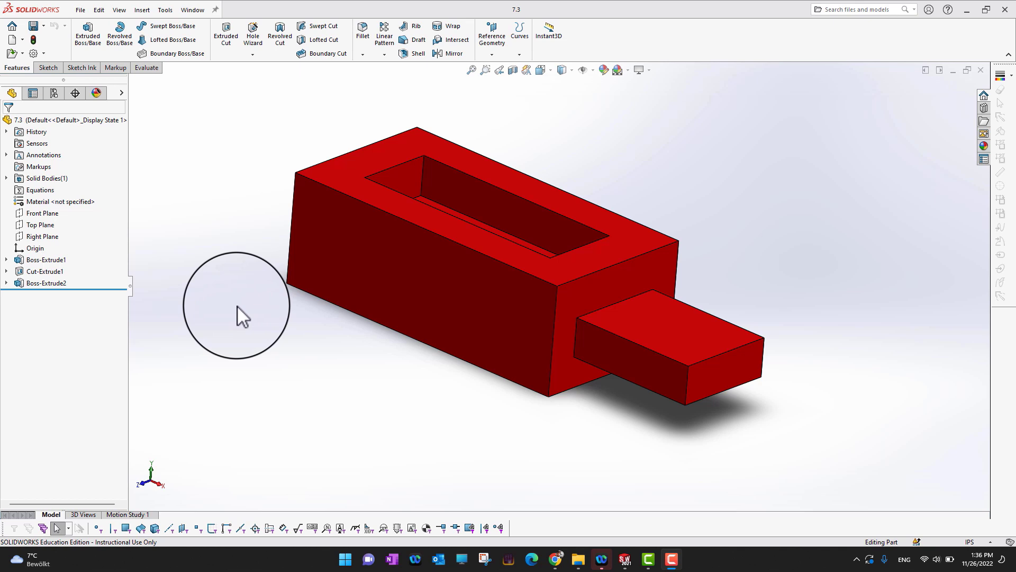
Start a Draft on the slotted block and set the draft angle to 12 degrees
middle_drag(212, 200, 220, 300)
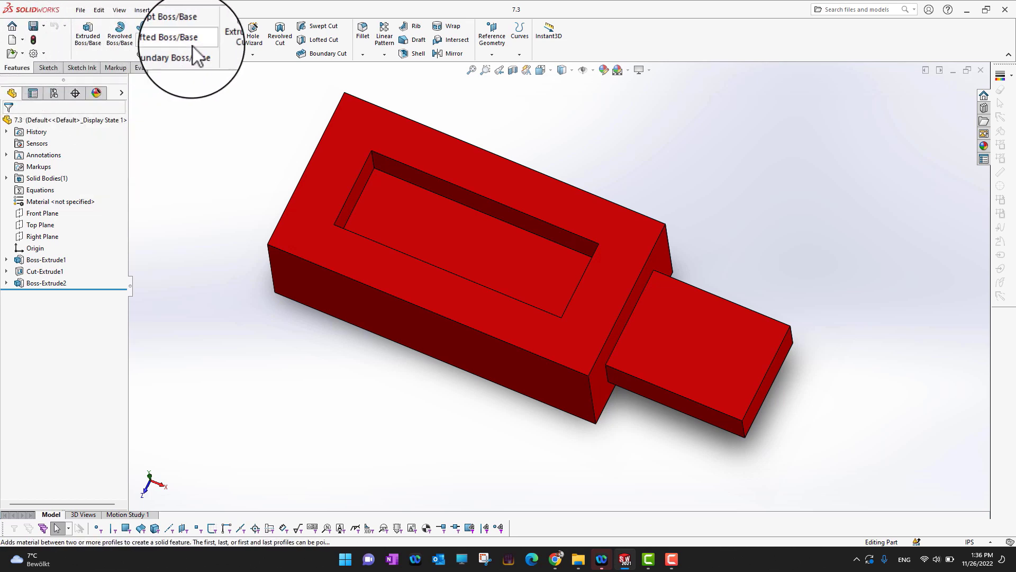
click(407, 45)
middle_drag(220, 207, 236, 175)
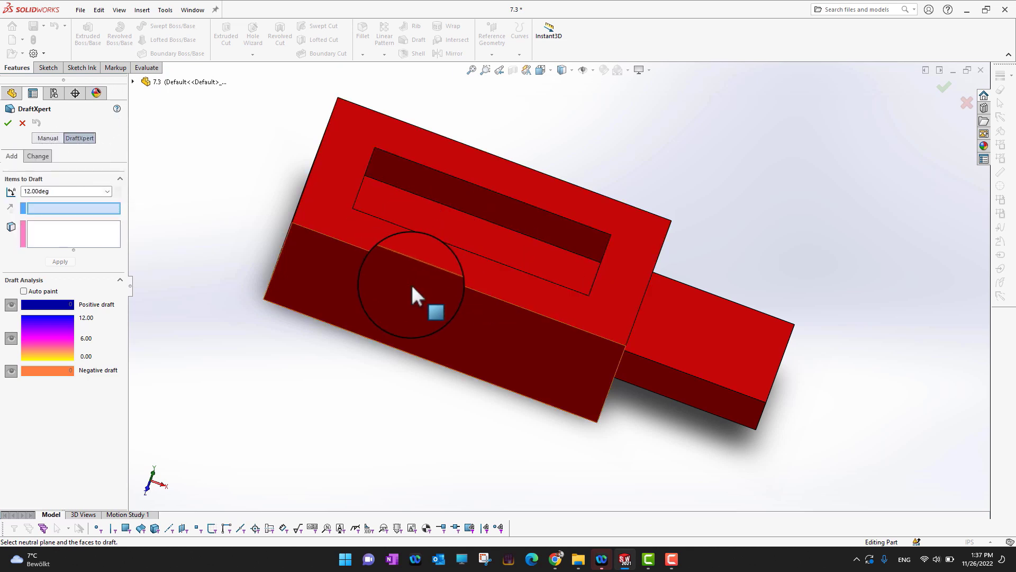
click(117, 195)
click(116, 194)
click(116, 195)
click(117, 195)
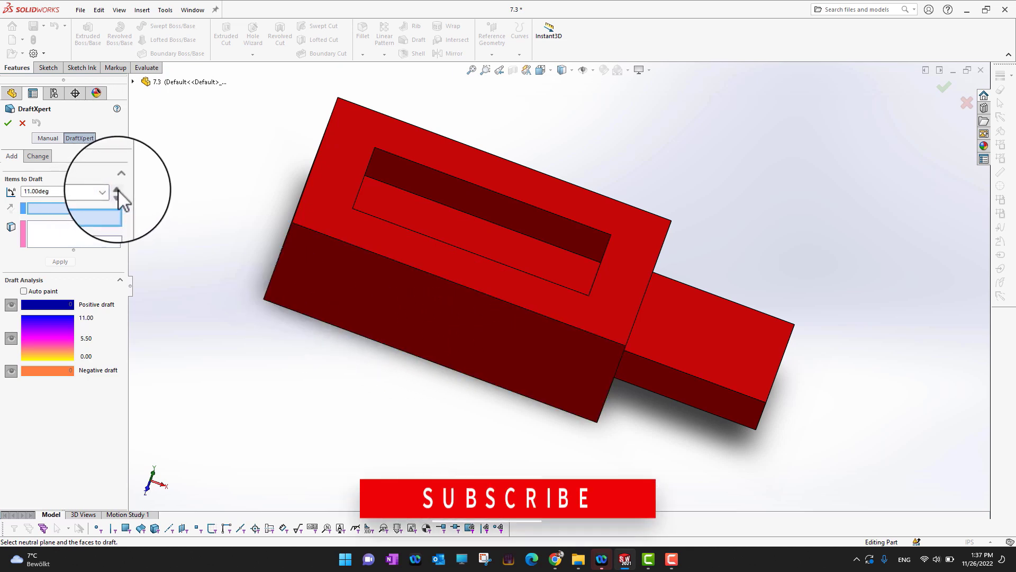
click(116, 188)
click(116, 189)
click(116, 189)
click(116, 188)
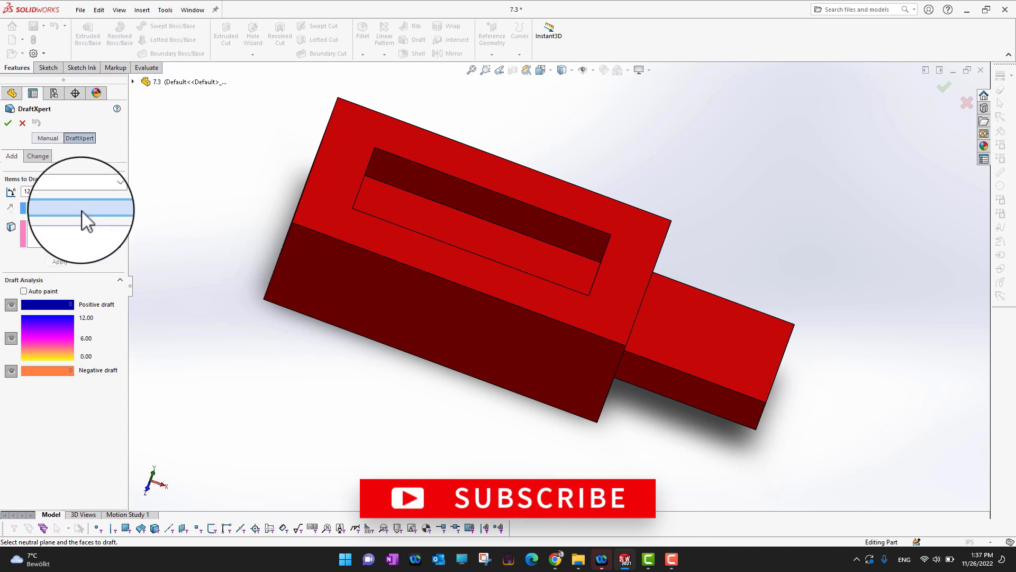
Use the block's top face as the direction of pull and select the pocket's four side walls as the faces to draft
middle_drag(422, 414, 418, 439)
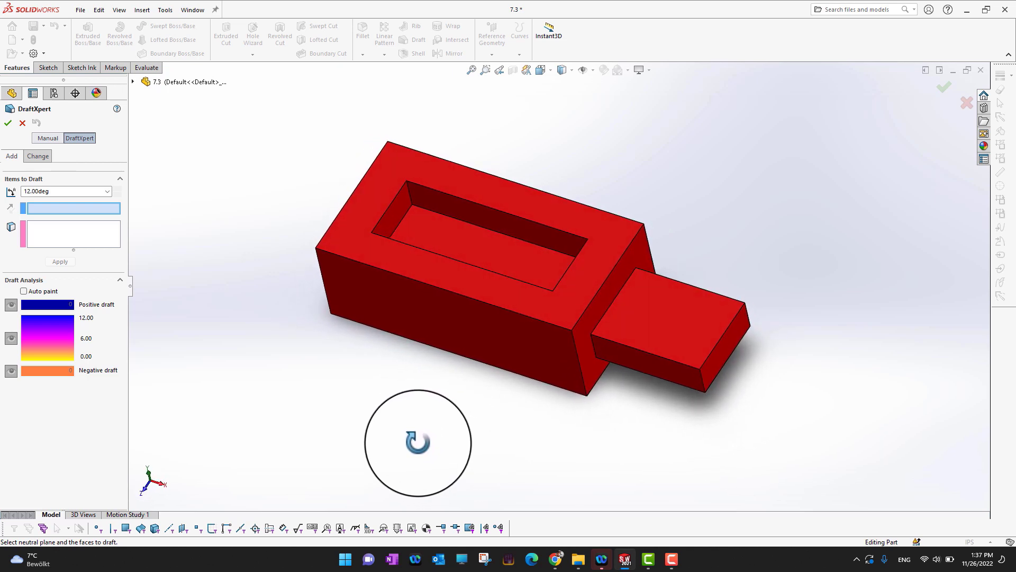
click(348, 242)
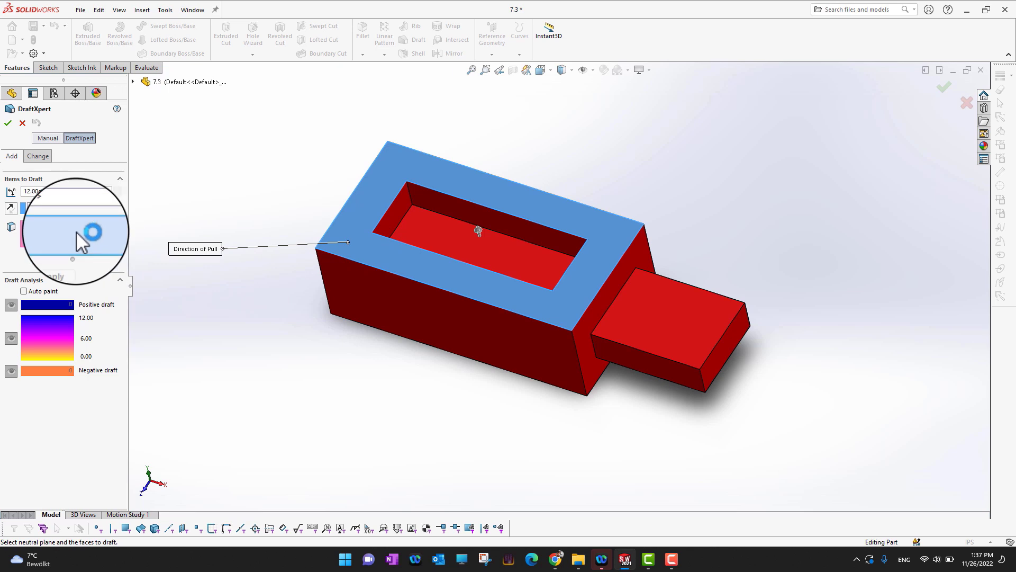
mouse_move(583, 177)
middle_down()
mouse_move(608, 186)
mouse_move(607, 156)
mouse_move(594, 150)
mouse_move(578, 163)
middle_up()
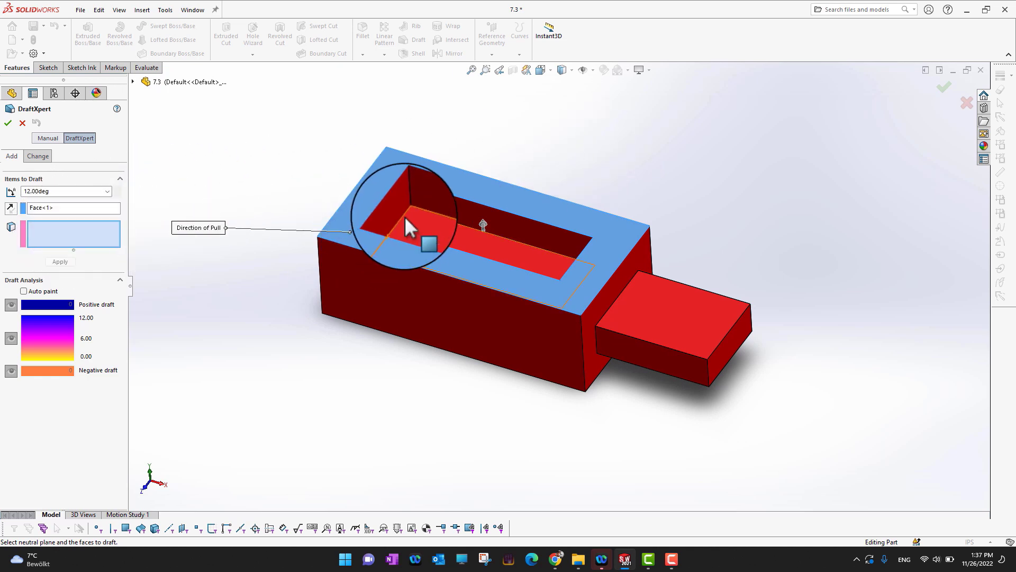
click(424, 203)
click(393, 208)
middle_drag(754, 220, 692, 343)
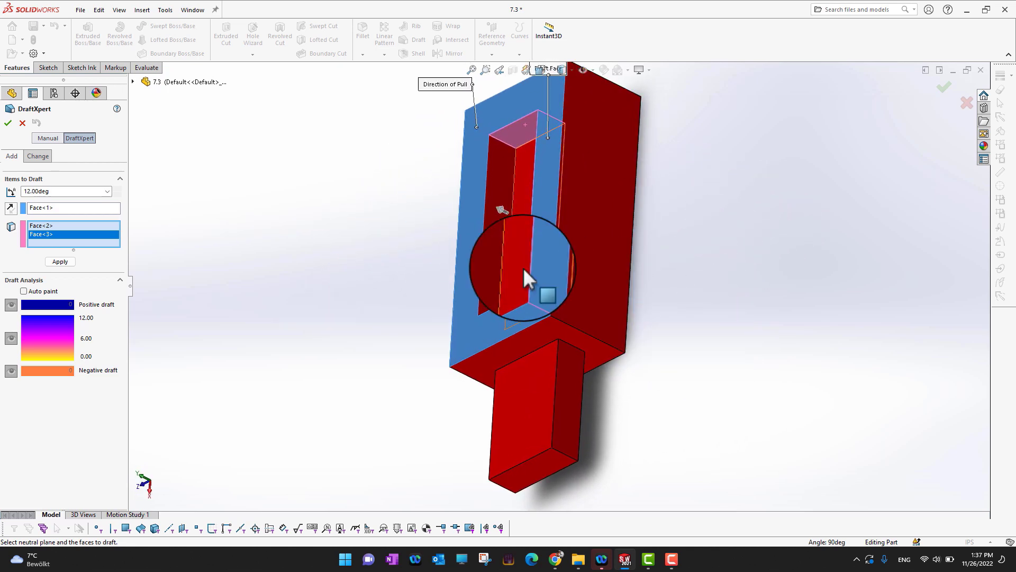
click(494, 252)
middle_drag(703, 203, 751, 365)
click(564, 334)
middle_drag(404, 225, 444, 312)
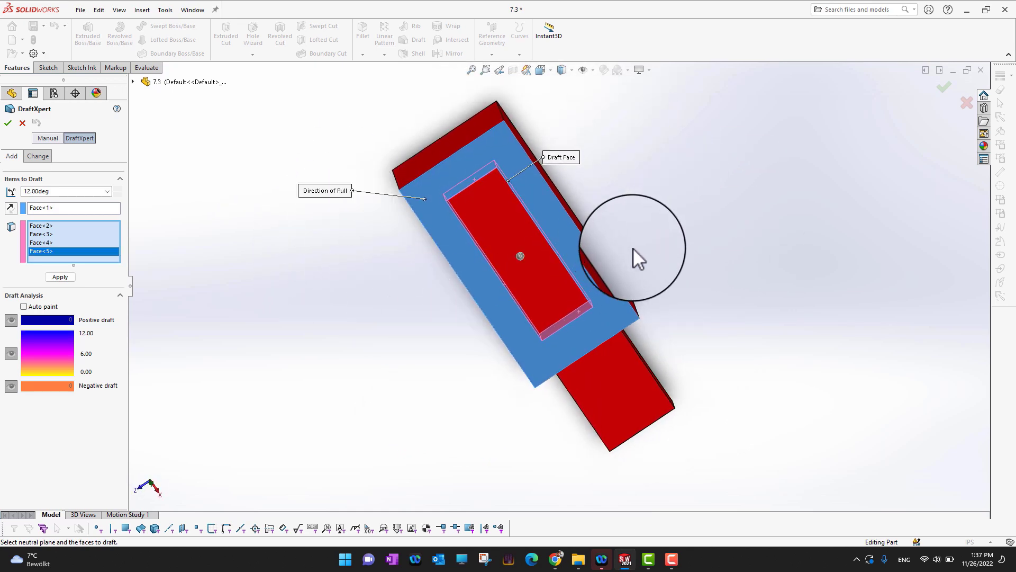
Try reversing the pocket draft's direction of pull and restore it to point upward out of the block
scroll(635, 255, down, 3)
middle_drag(694, 307, 759, 79)
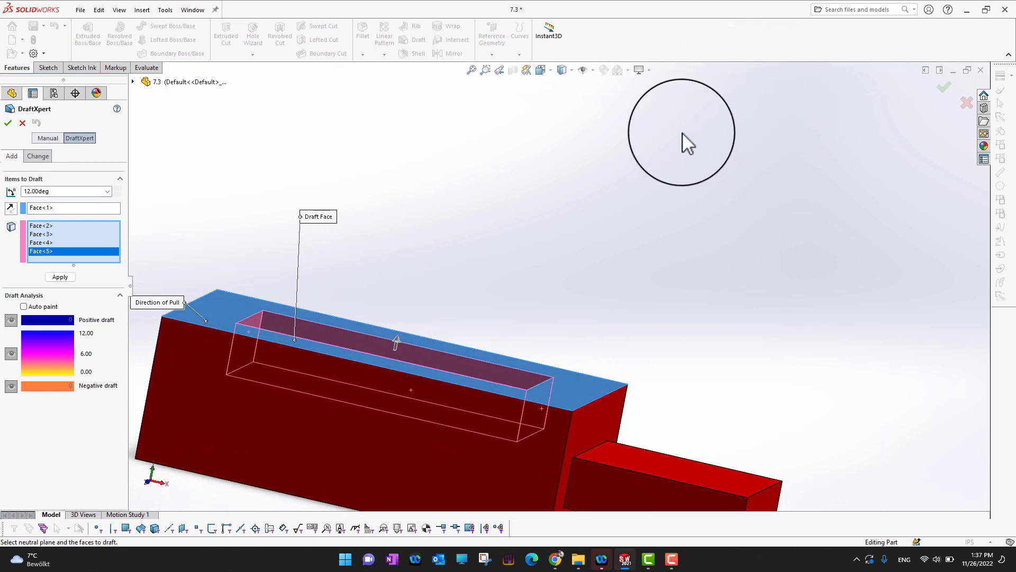
scroll(682, 132, up, 4)
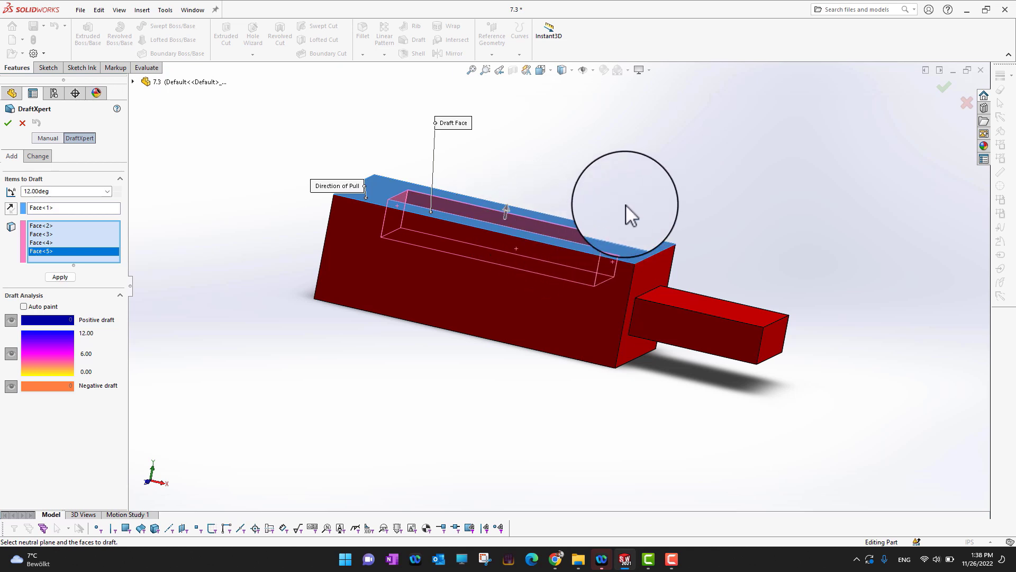
click(506, 209)
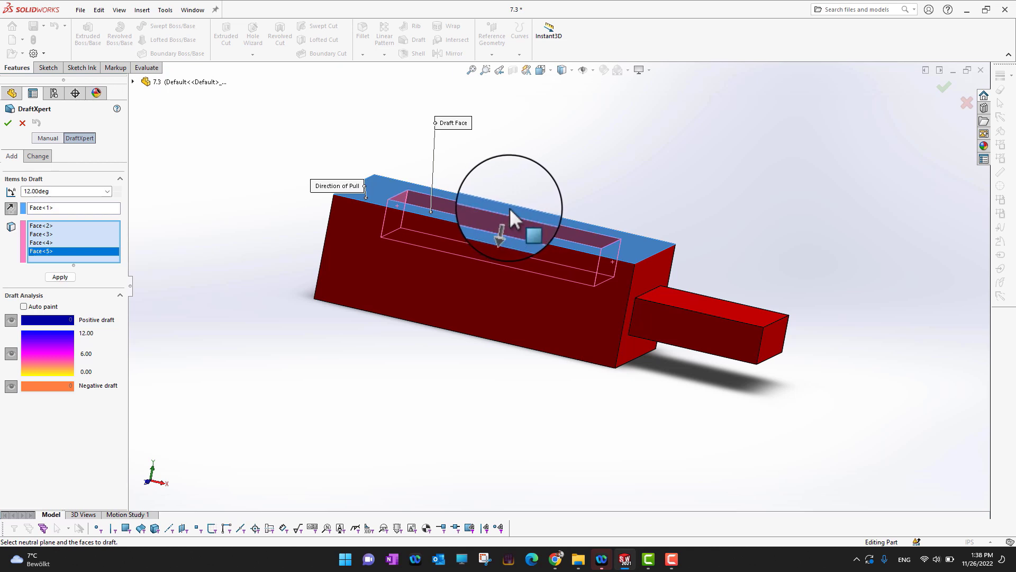
click(502, 227)
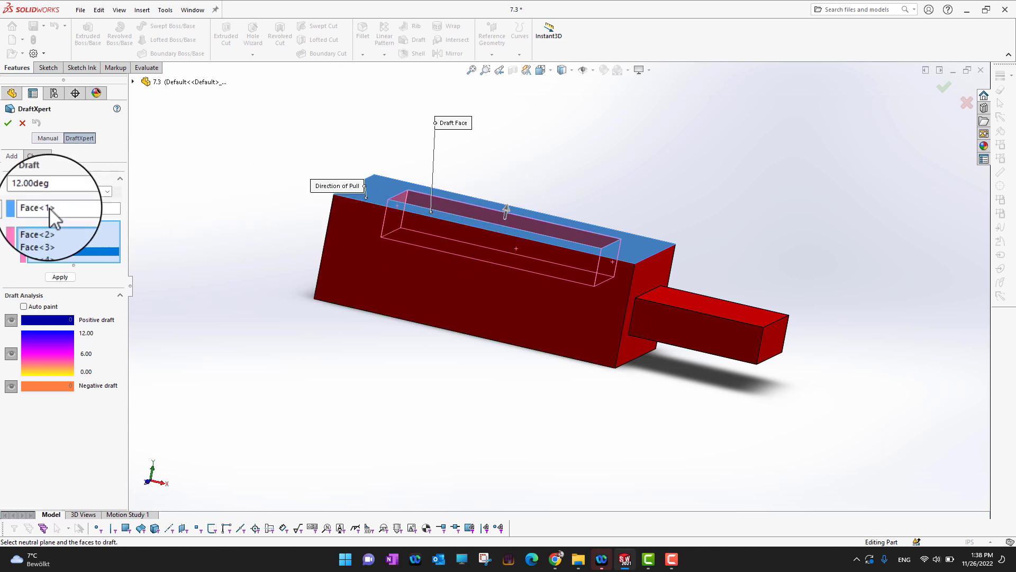
click(11, 208)
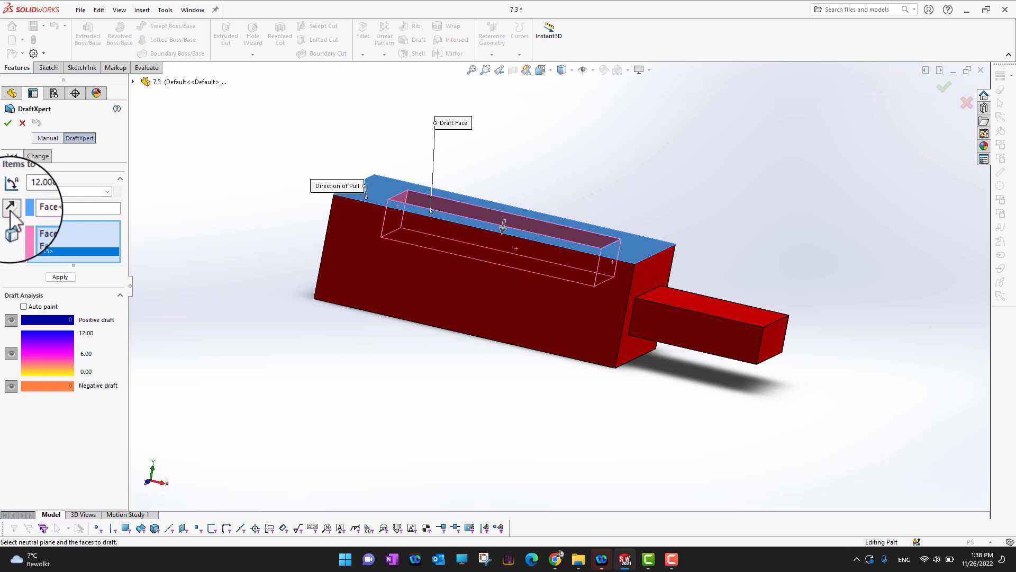
click(11, 208)
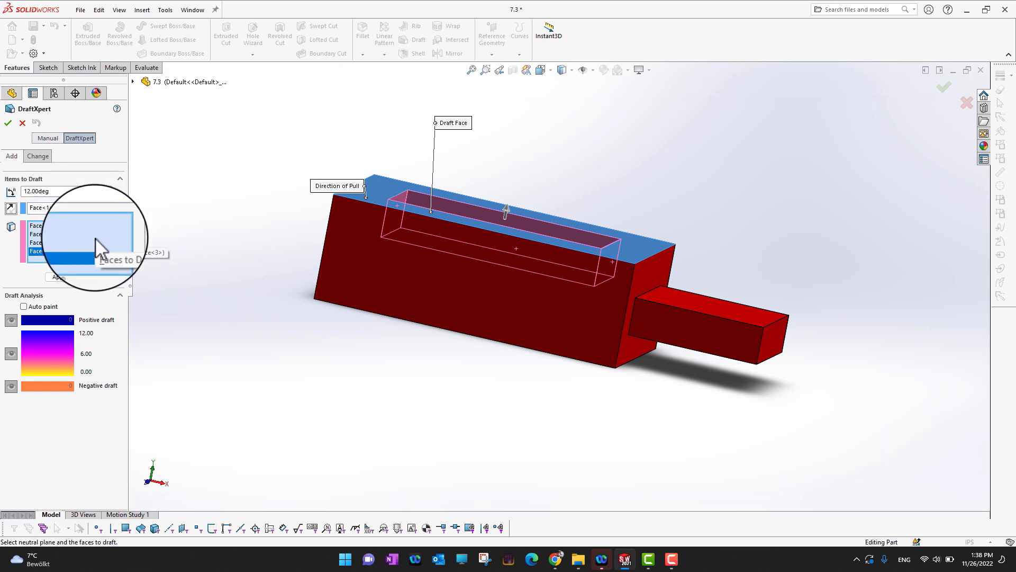
Apply the 12-degree draft to the pocket walls and show the part in the Top view
click(7, 125)
middle_drag(201, 170, 234, 256)
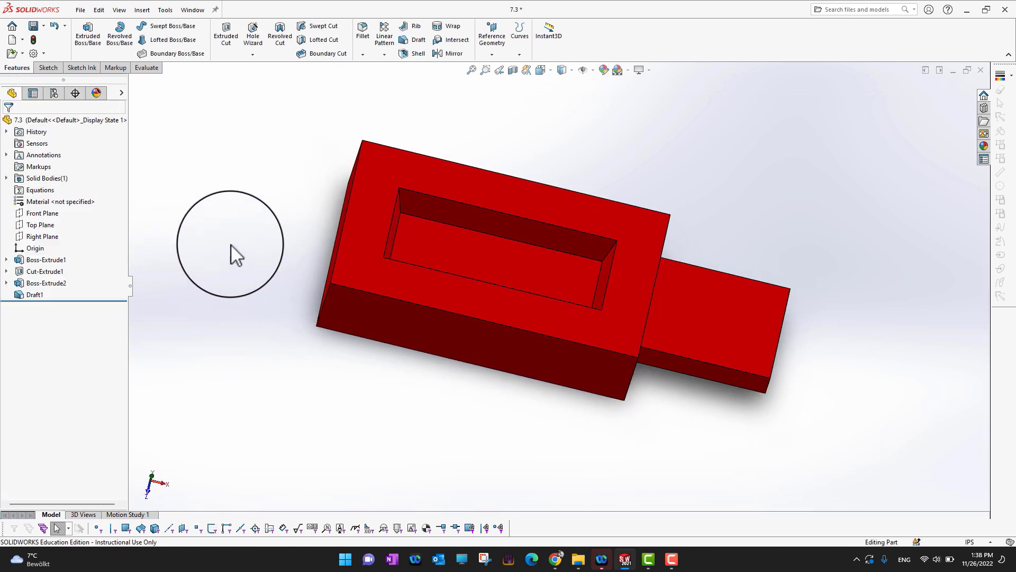
key(space)
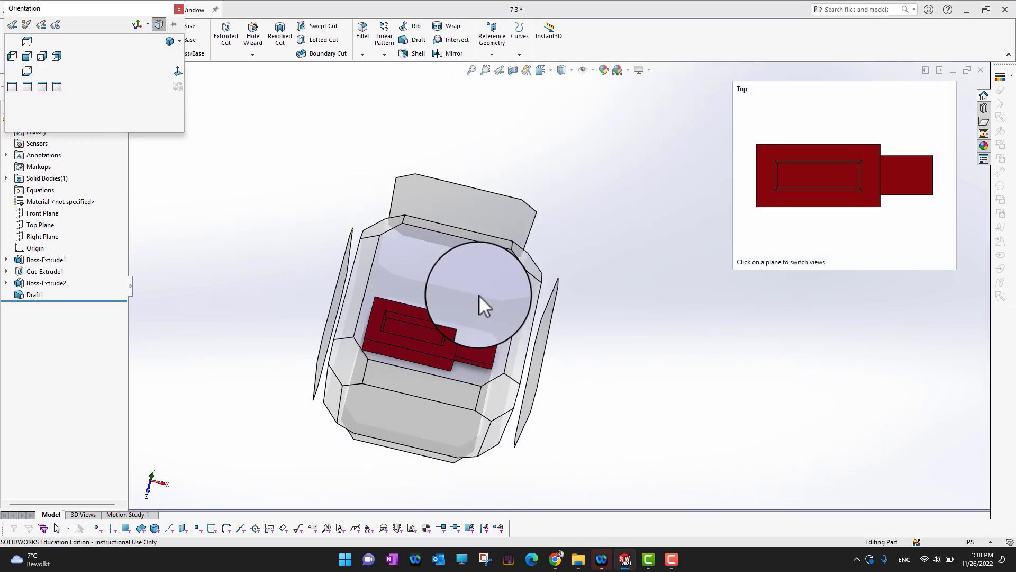
click(481, 291)
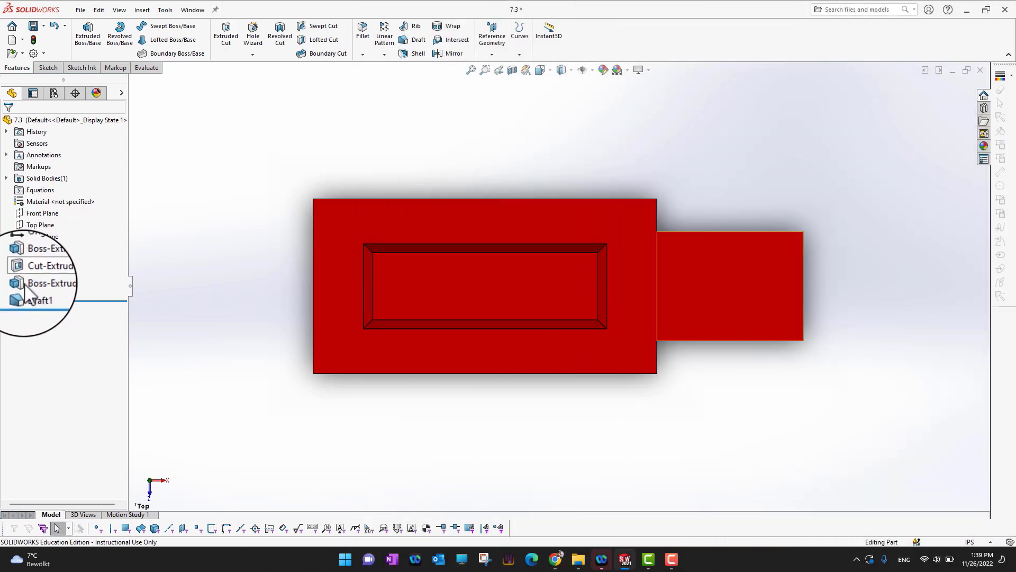
Edit Draft1 to reverse its draft direction, and examine the pocket in the Top view and from an angle
click(18, 294)
click(26, 269)
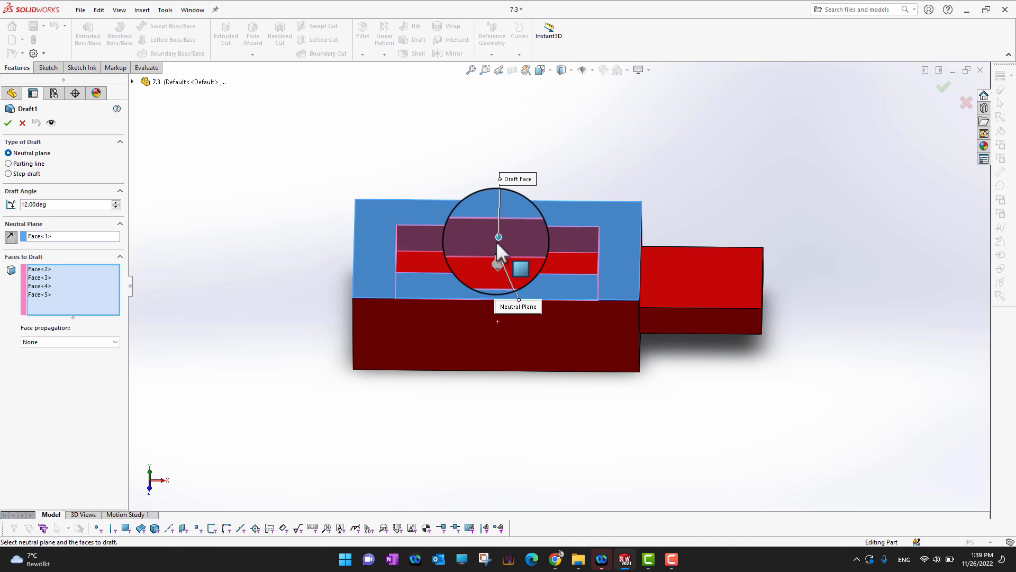
click(8, 124)
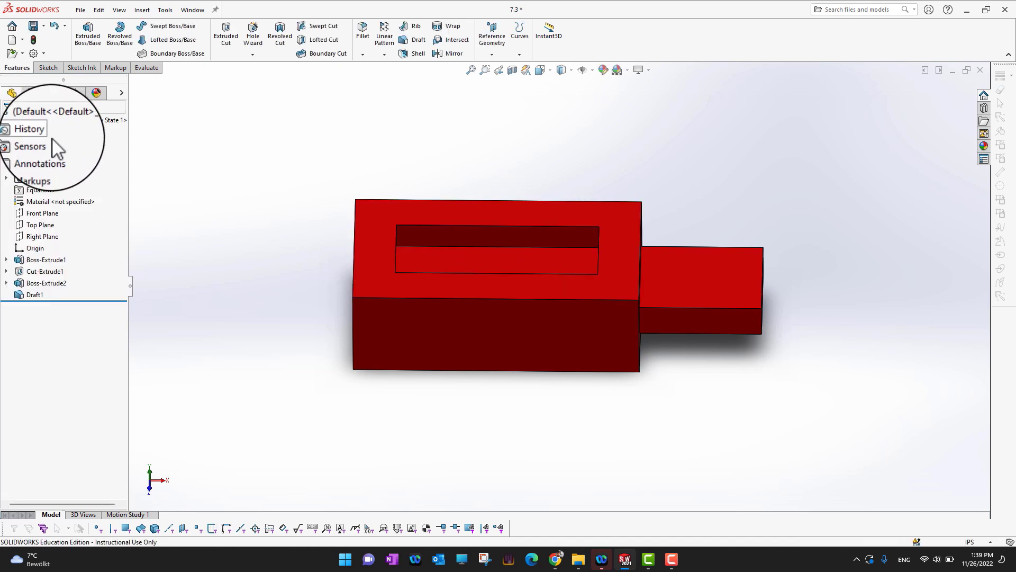
key(space)
click(437, 243)
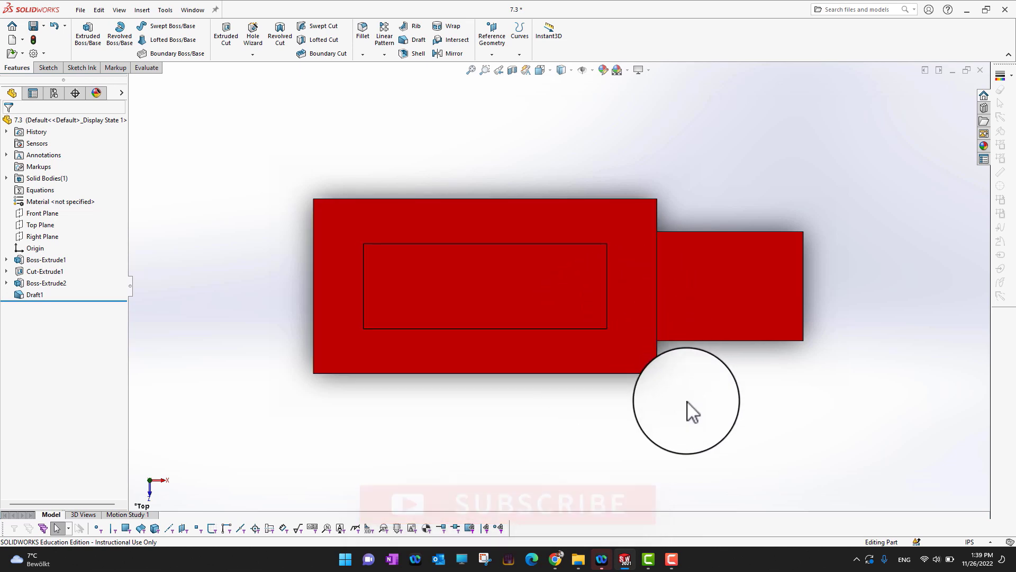
middle_drag(676, 451, 672, 329)
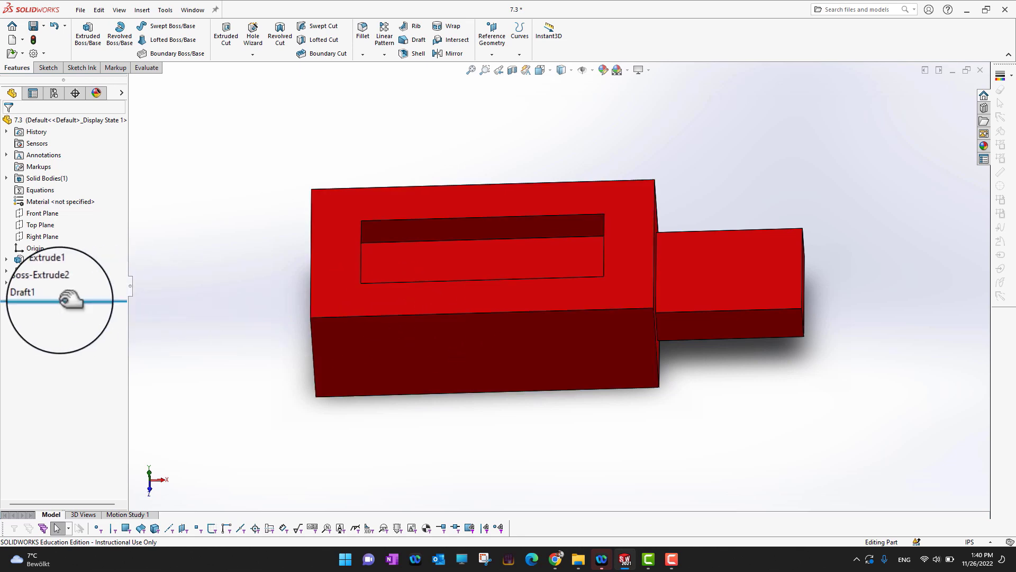
Edit Draft1 again and flip the draft direction back so the pocket narrows toward its floor
click(16, 296)
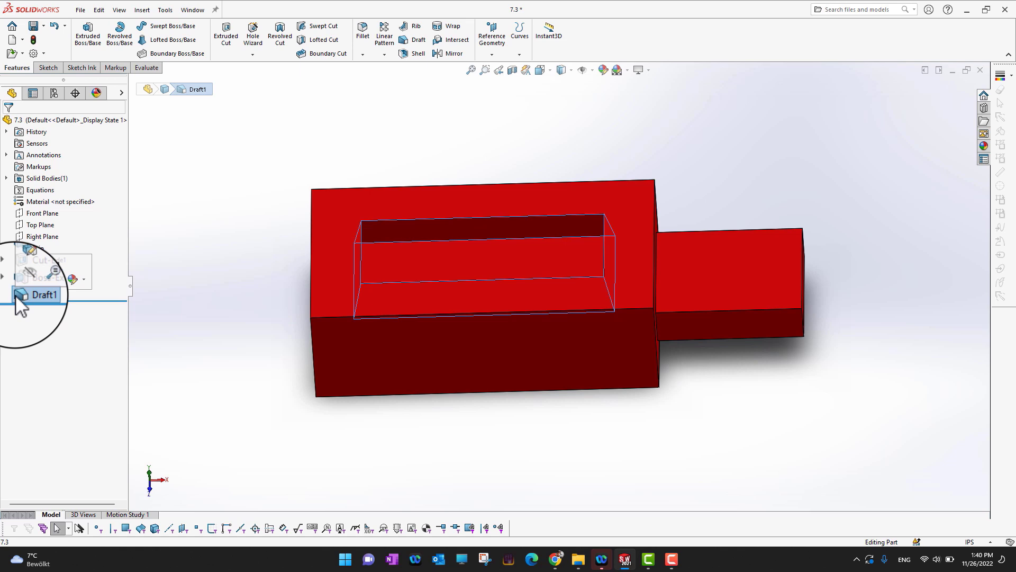
click(28, 250)
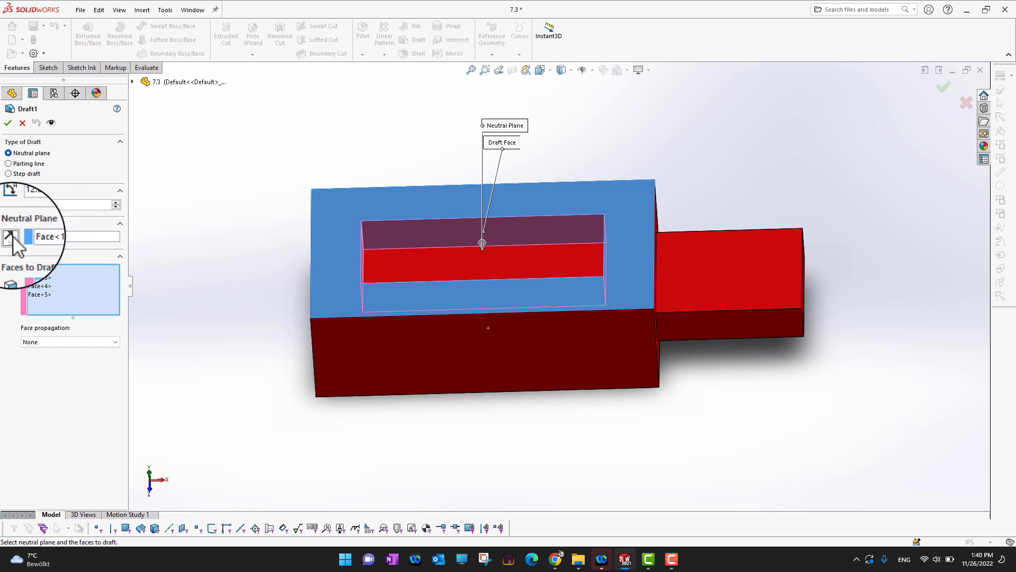
click(8, 123)
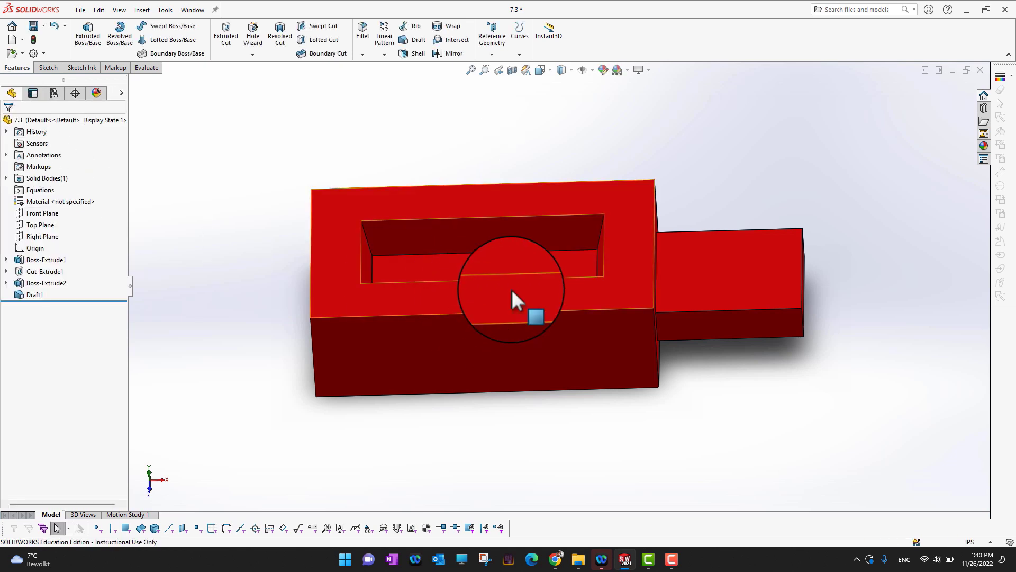
middle_drag(551, 159, 554, 252)
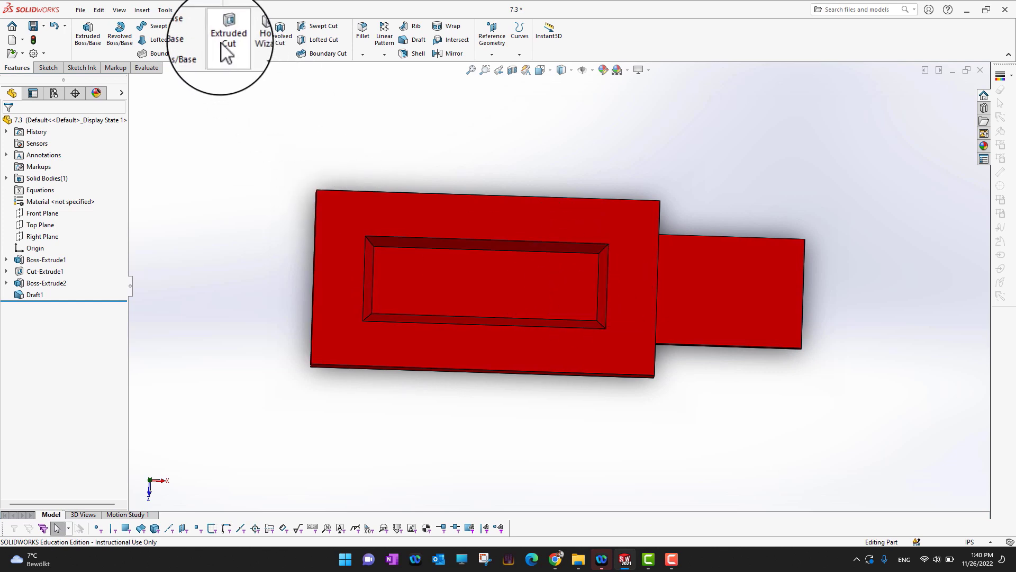
Switch to the Part1 document and start a Draft using the head's outer flat face as the direction of pull
click(193, 10)
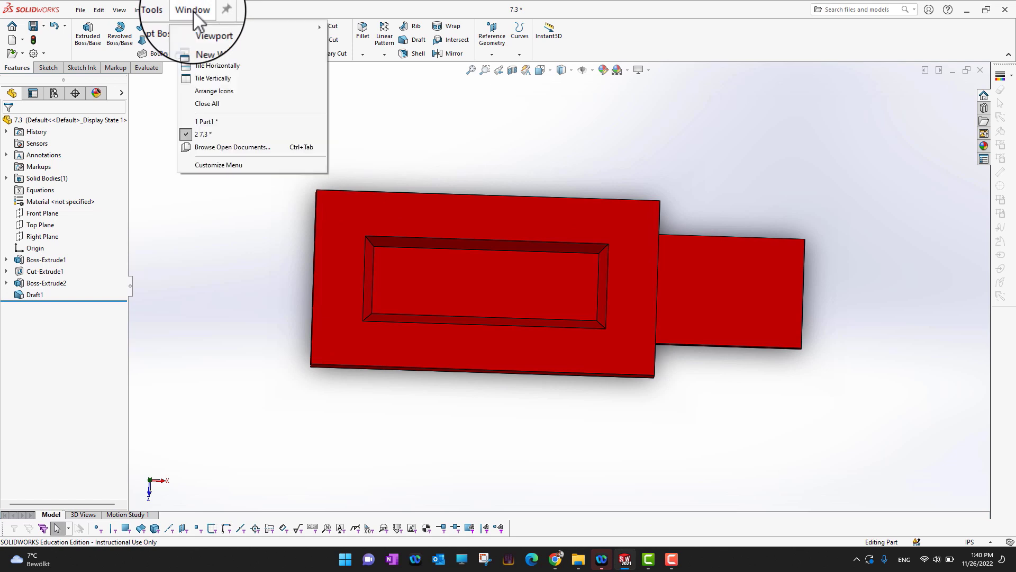
click(221, 122)
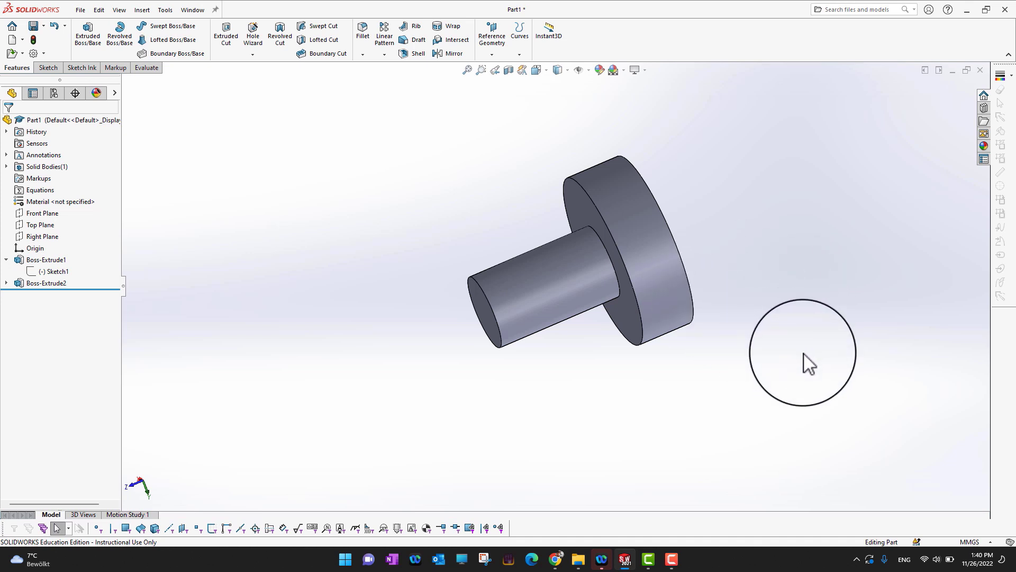
click(404, 41)
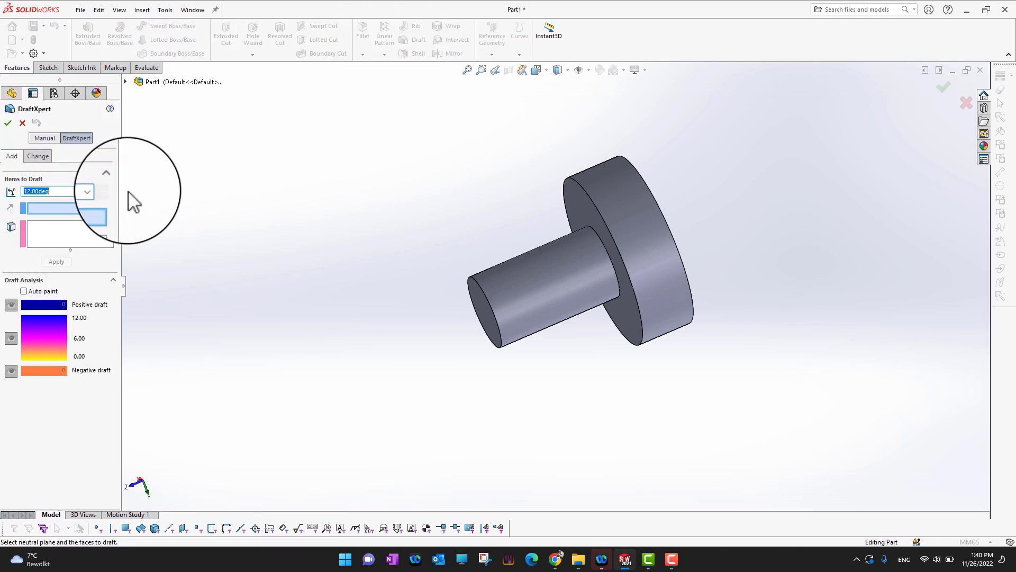
mouse_move(715, 226)
middle_down()
mouse_move(751, 231)
mouse_move(710, 238)
mouse_move(716, 207)
middle_up()
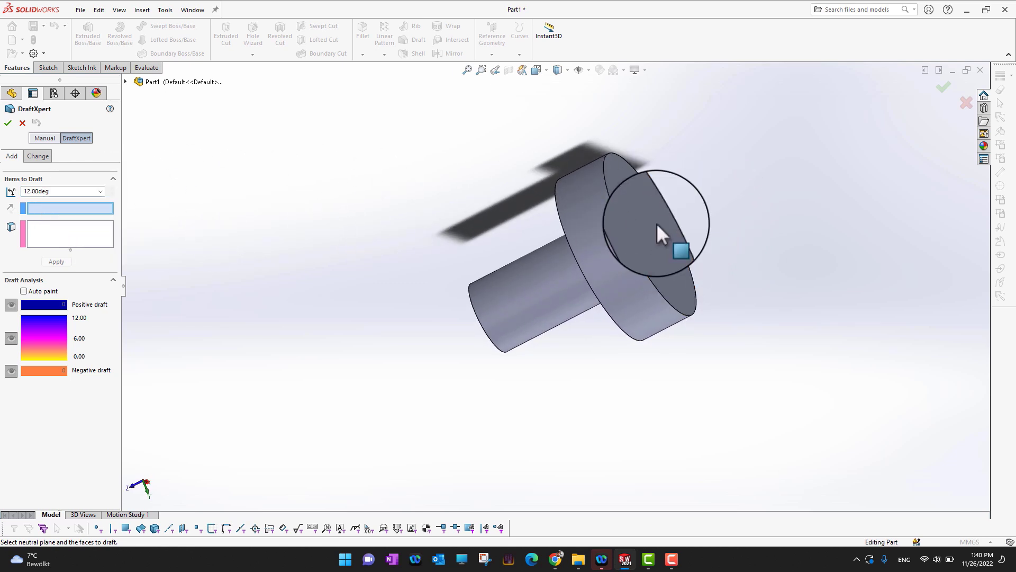
middle_drag(760, 237, 748, 232)
click(663, 241)
Draft the head's cylindrical side face by 45 degrees with the direction of pull reversed toward the shank
middle_drag(491, 227, 535, 181)
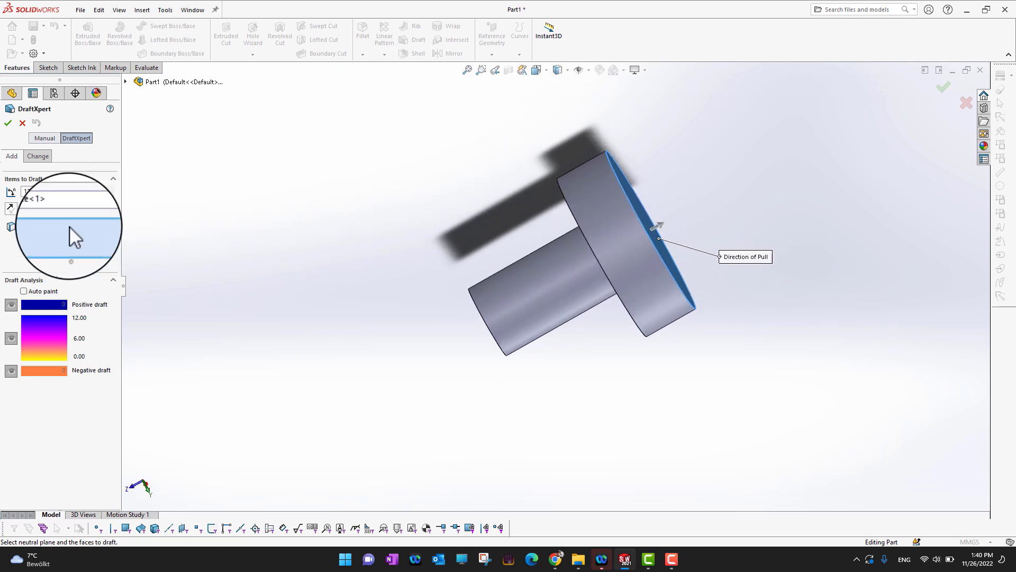
click(632, 249)
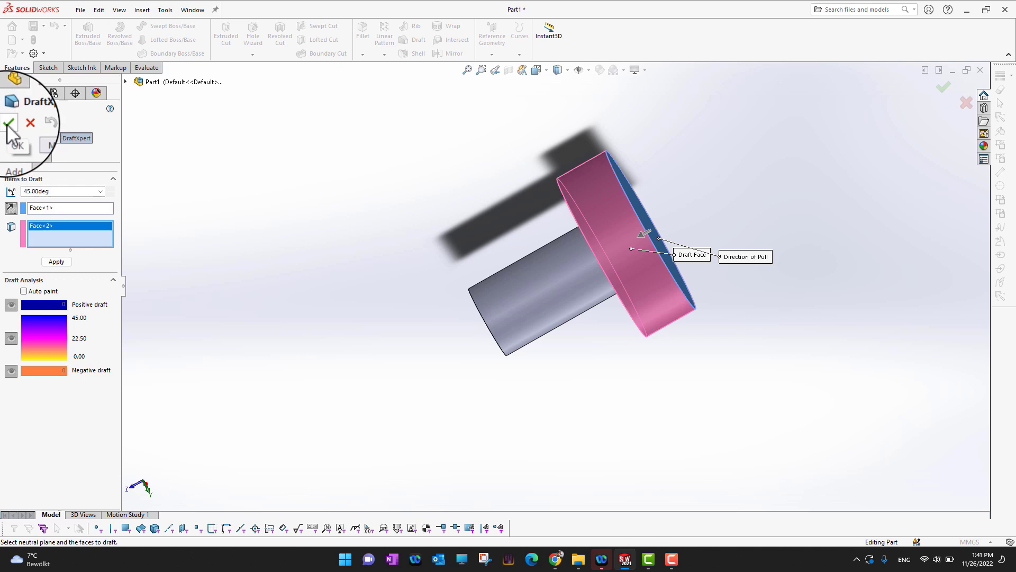
middle_drag(732, 377, 820, 356)
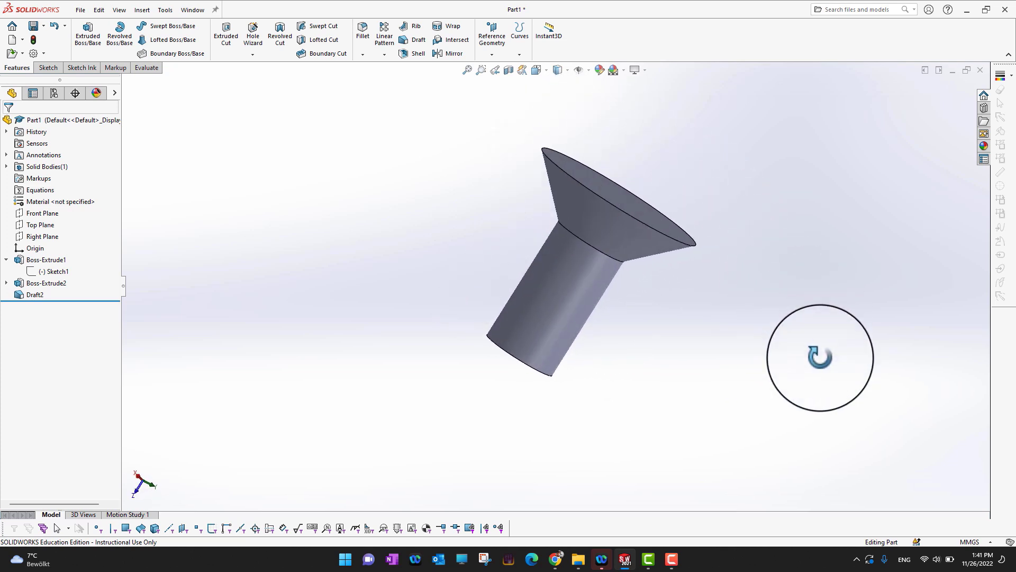
Edit Draft2 to reverse its draft direction so the head flares outward toward the shank
click(14, 295)
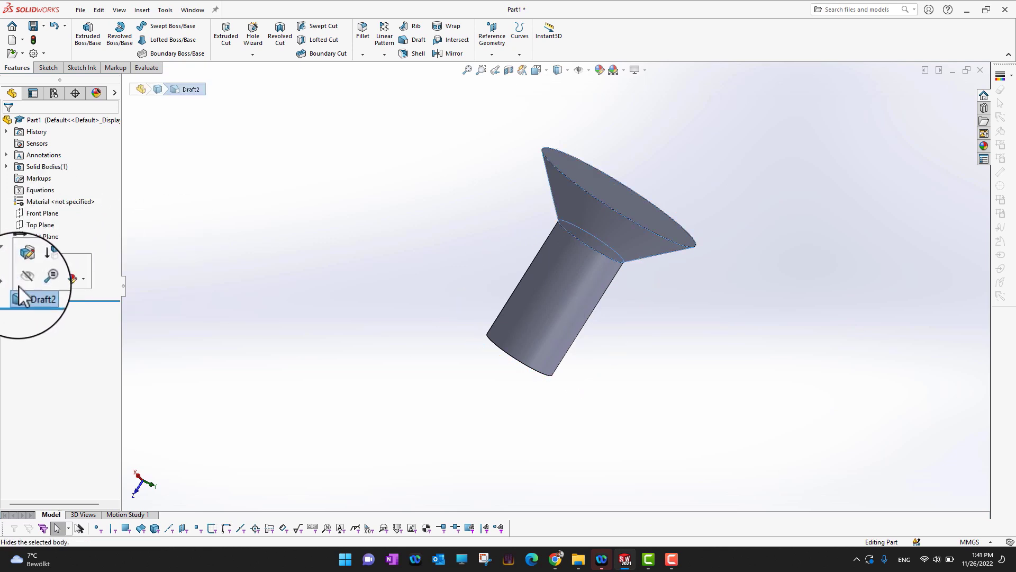
click(24, 264)
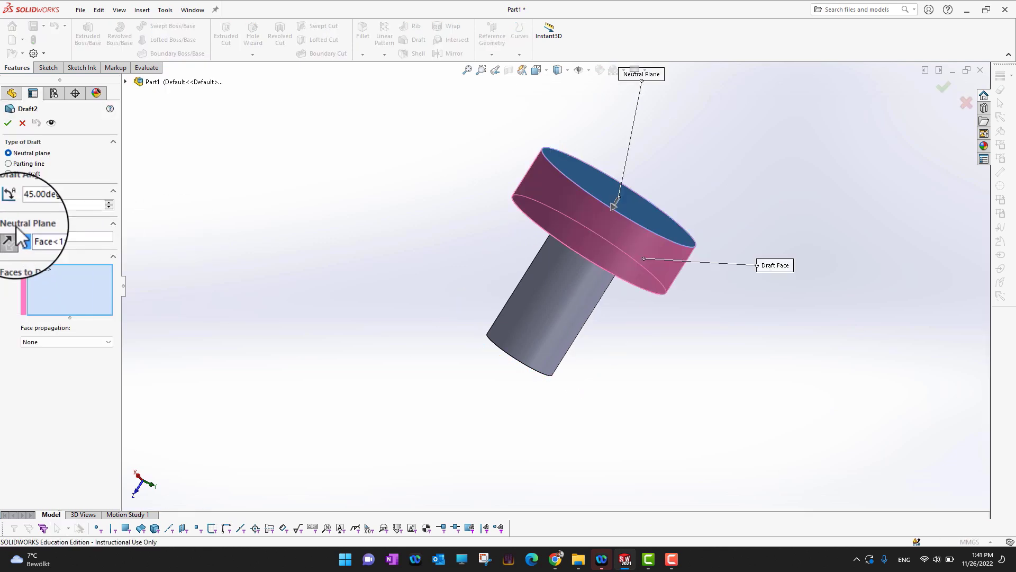
click(11, 237)
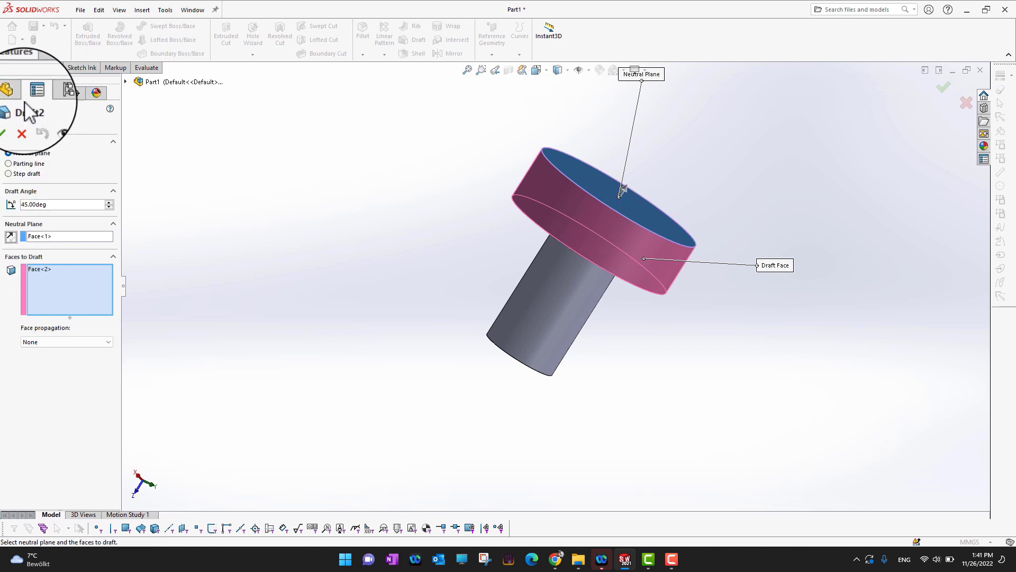
click(7, 122)
middle_drag(806, 246, 799, 224)
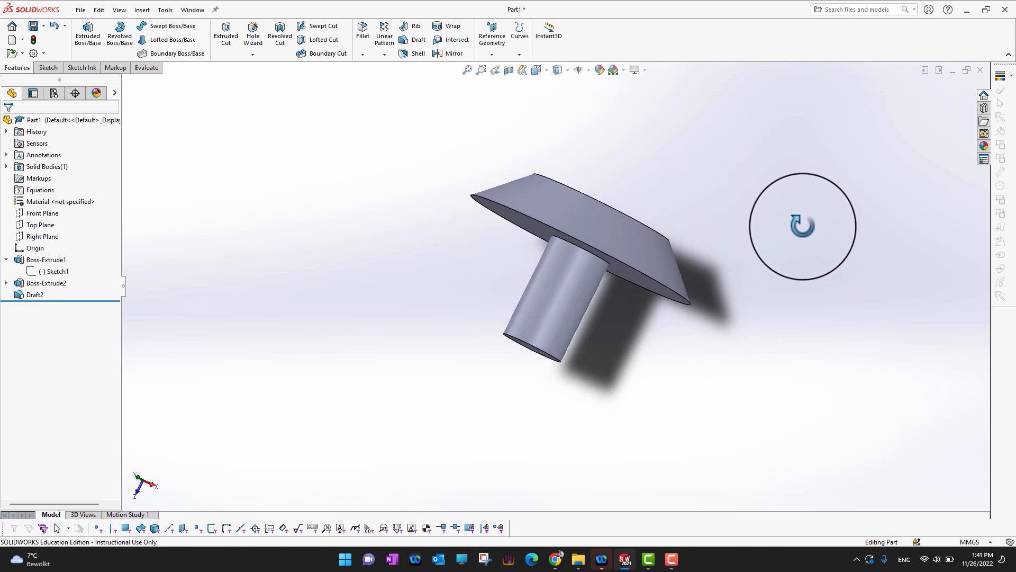
Edit Draft2 again and flip the draft direction back so the head tapers toward the shank
click(19, 298)
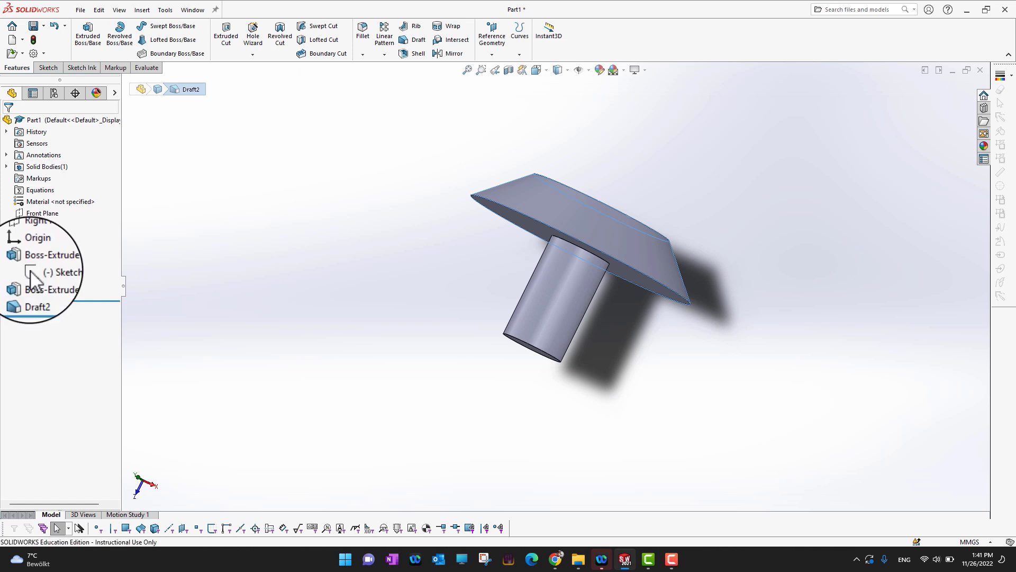
click(31, 271)
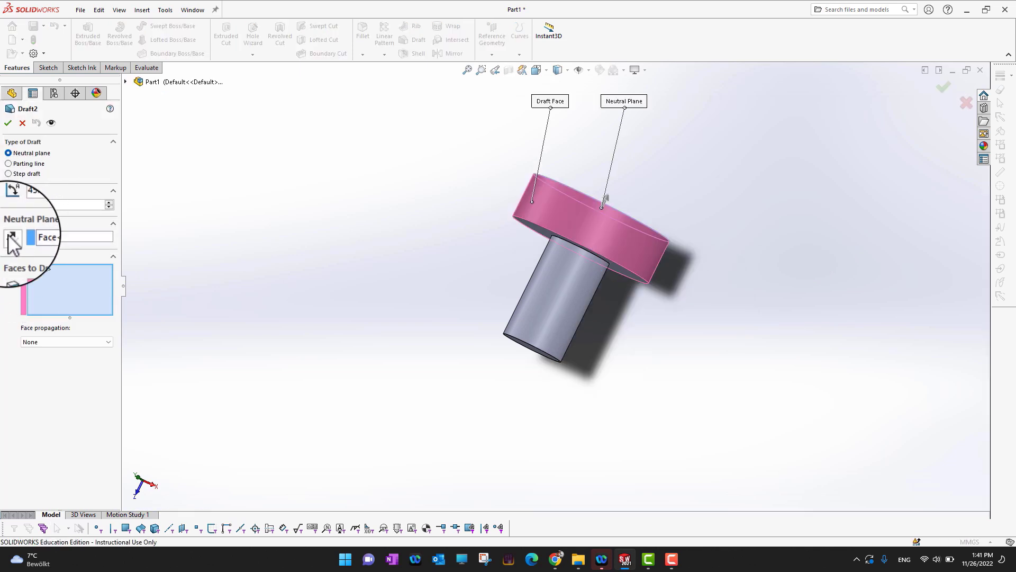
click(7, 122)
middle_drag(721, 398, 624, 358)
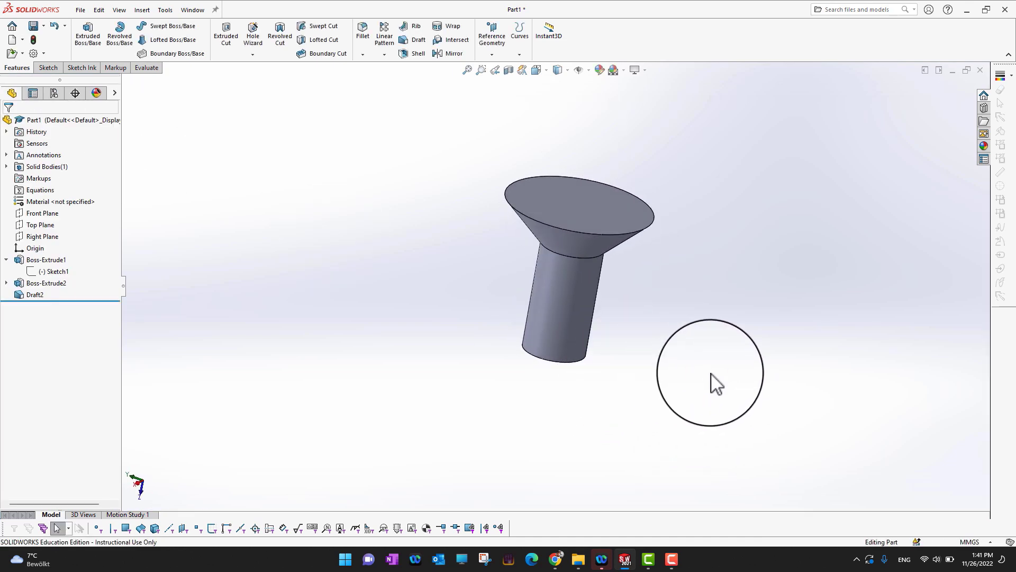